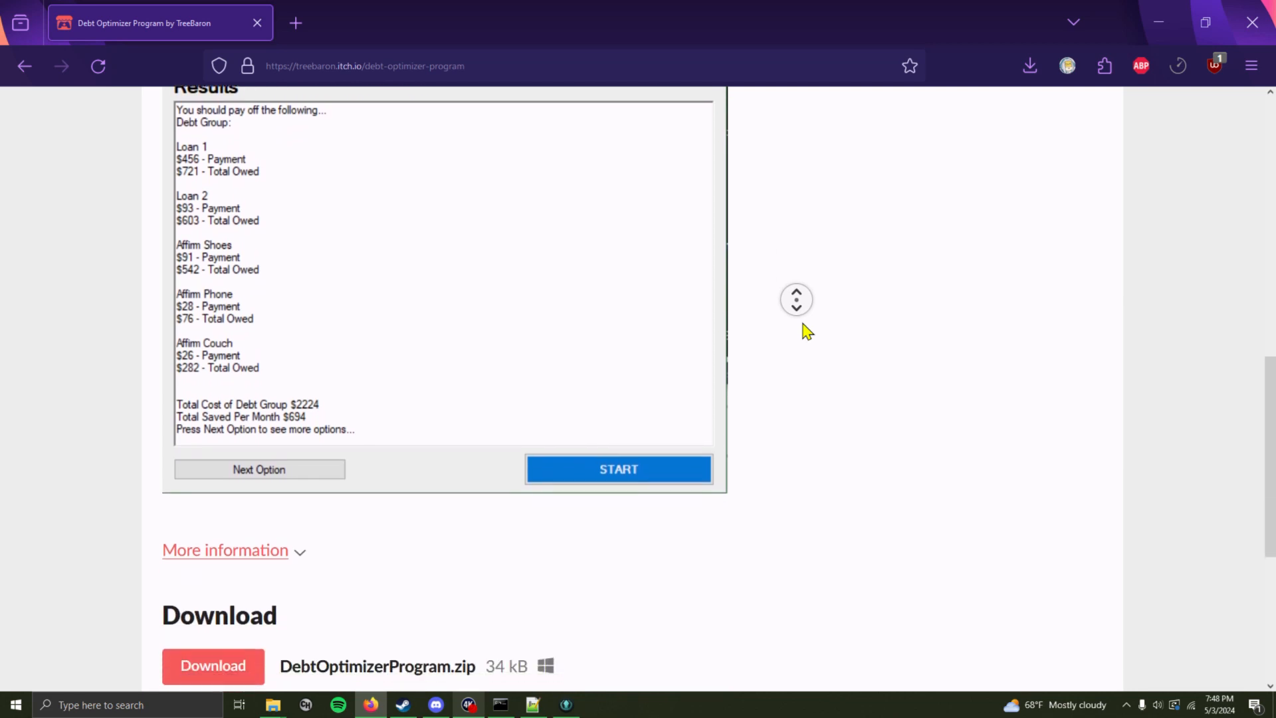
Download DebtOptimizerProgram.zip from the itch.io page and show the downloaded file in its folder
middle_click(803, 324)
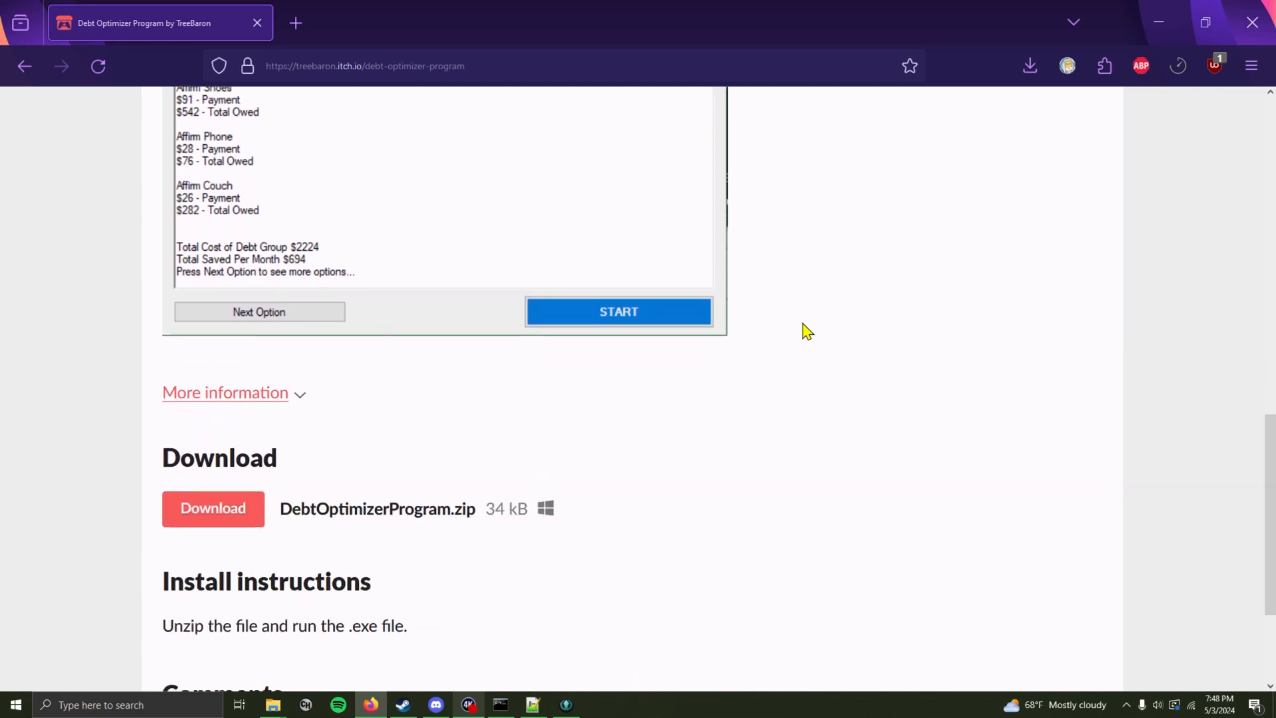
click(213, 525)
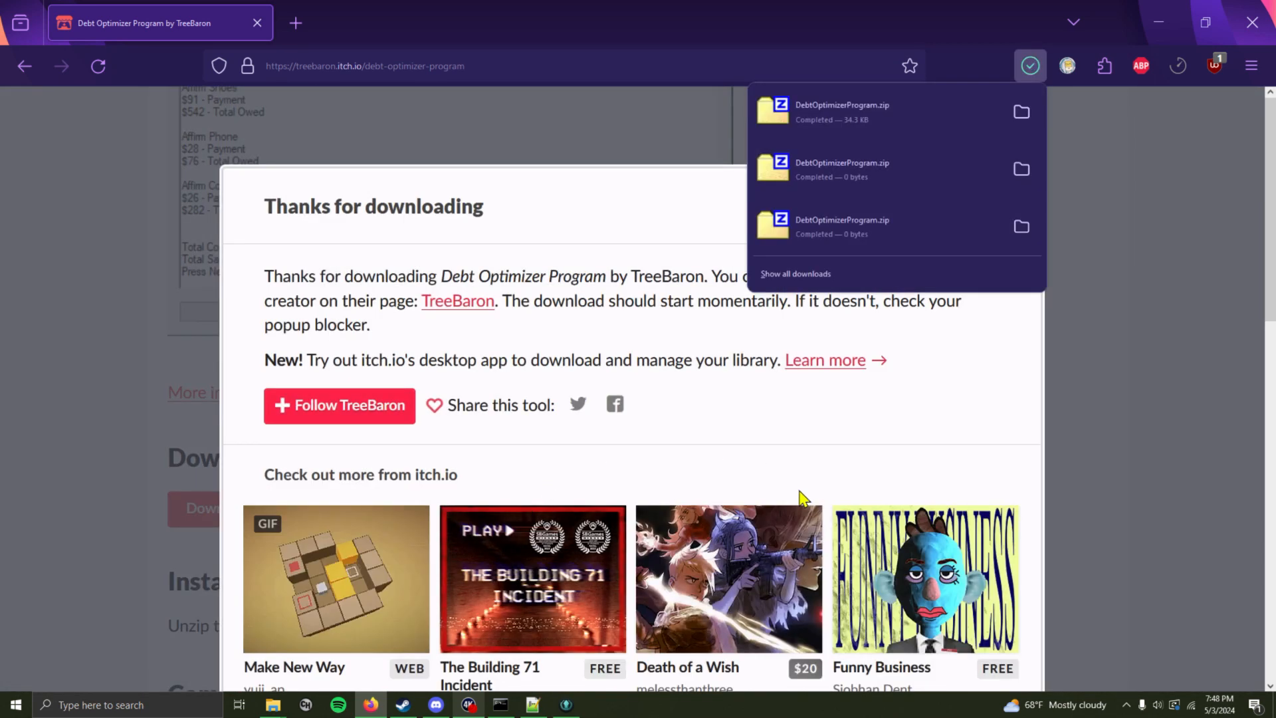
click(1022, 113)
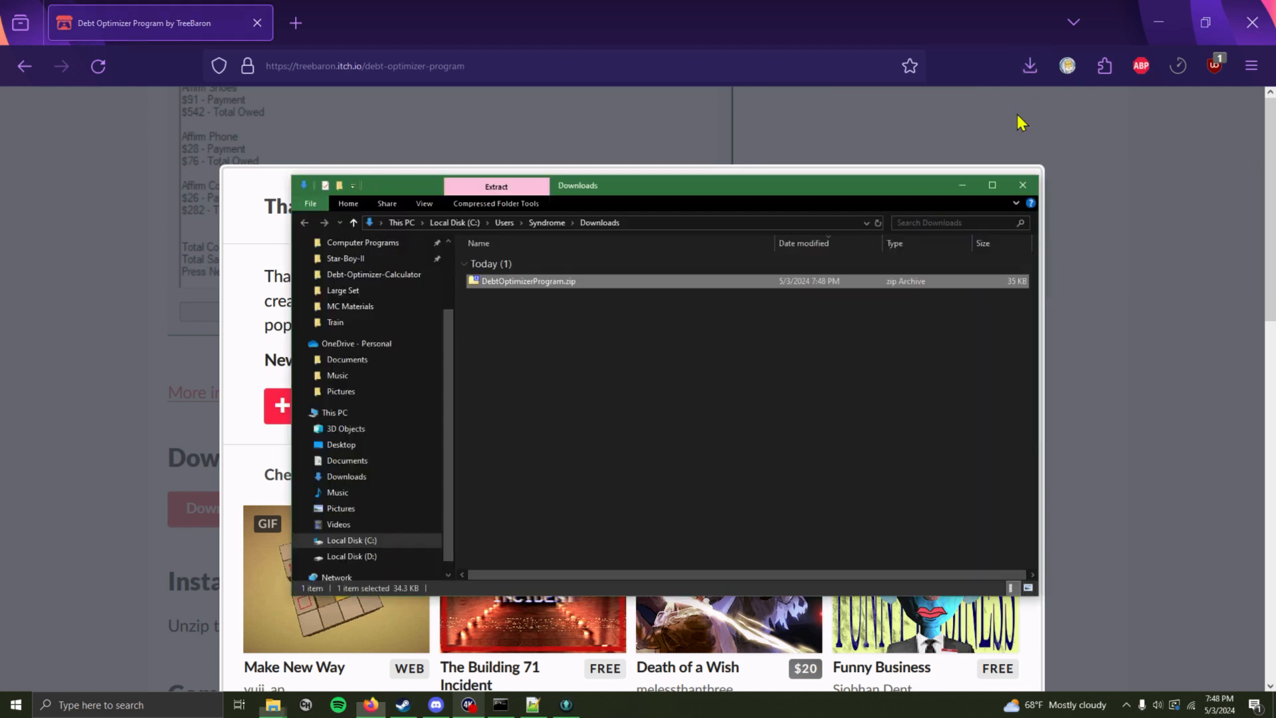
Extract the zip archive with 7-Zip into a DebtOptimizerProgram folder
right_click(540, 281)
mouse_move(683, 333)
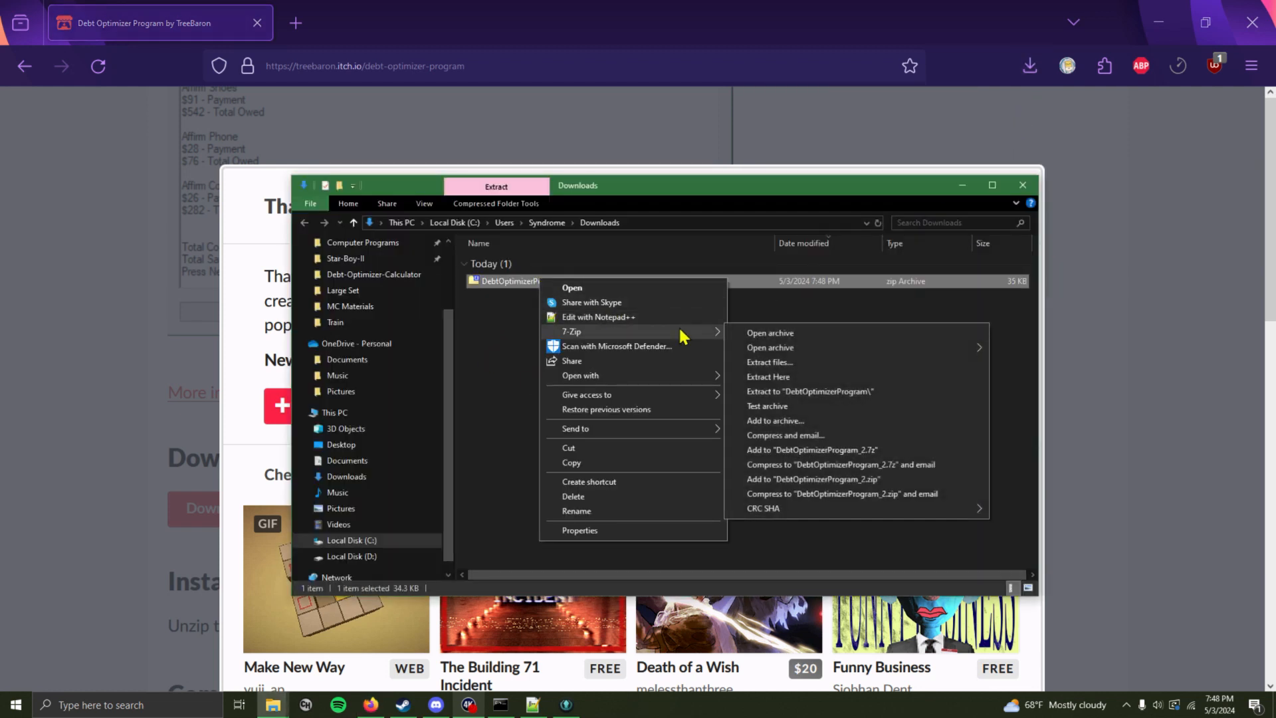
click(843, 393)
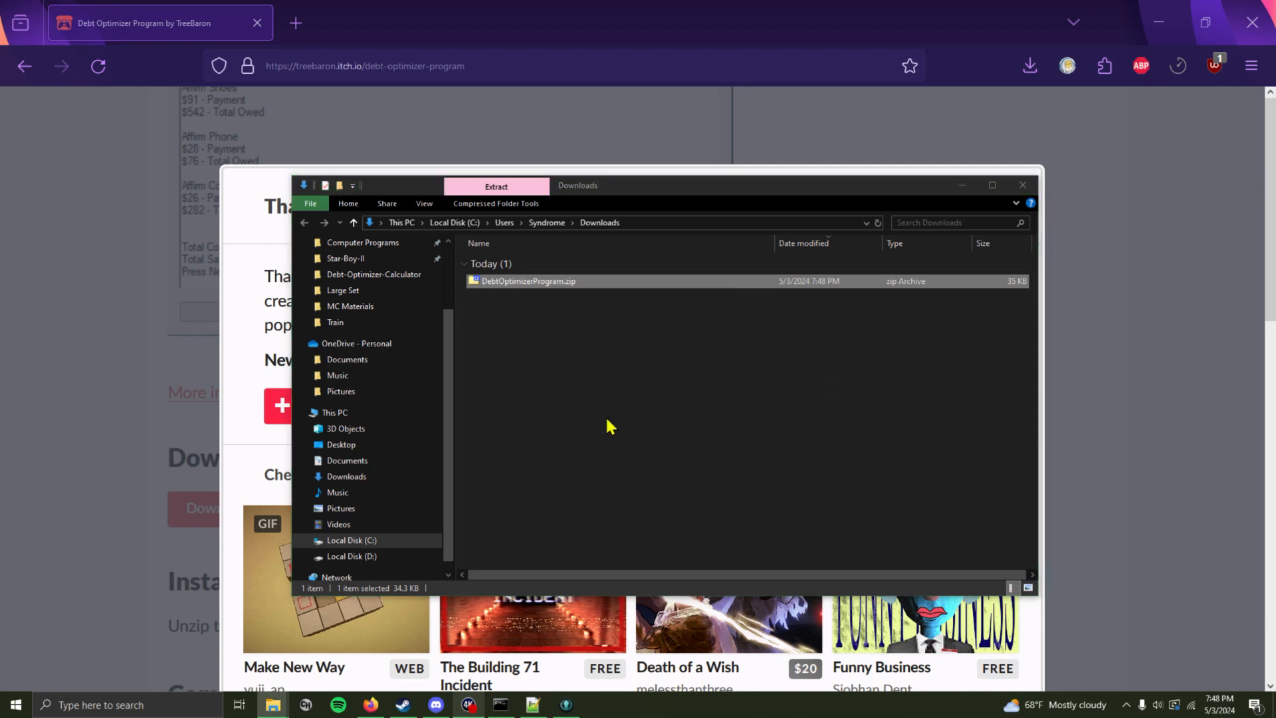
click(508, 409)
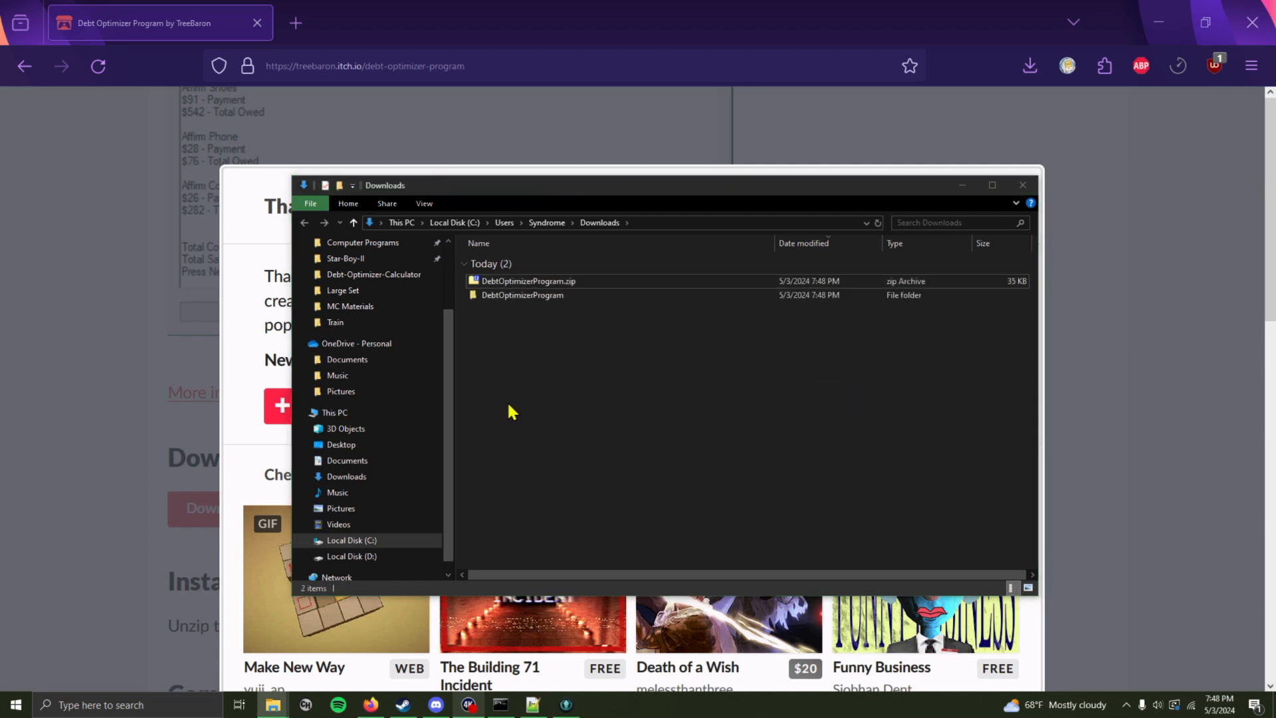
Open the DebtOptimizerProgram folder and launch DebtOptimizerUI.exe
double_click(528, 300)
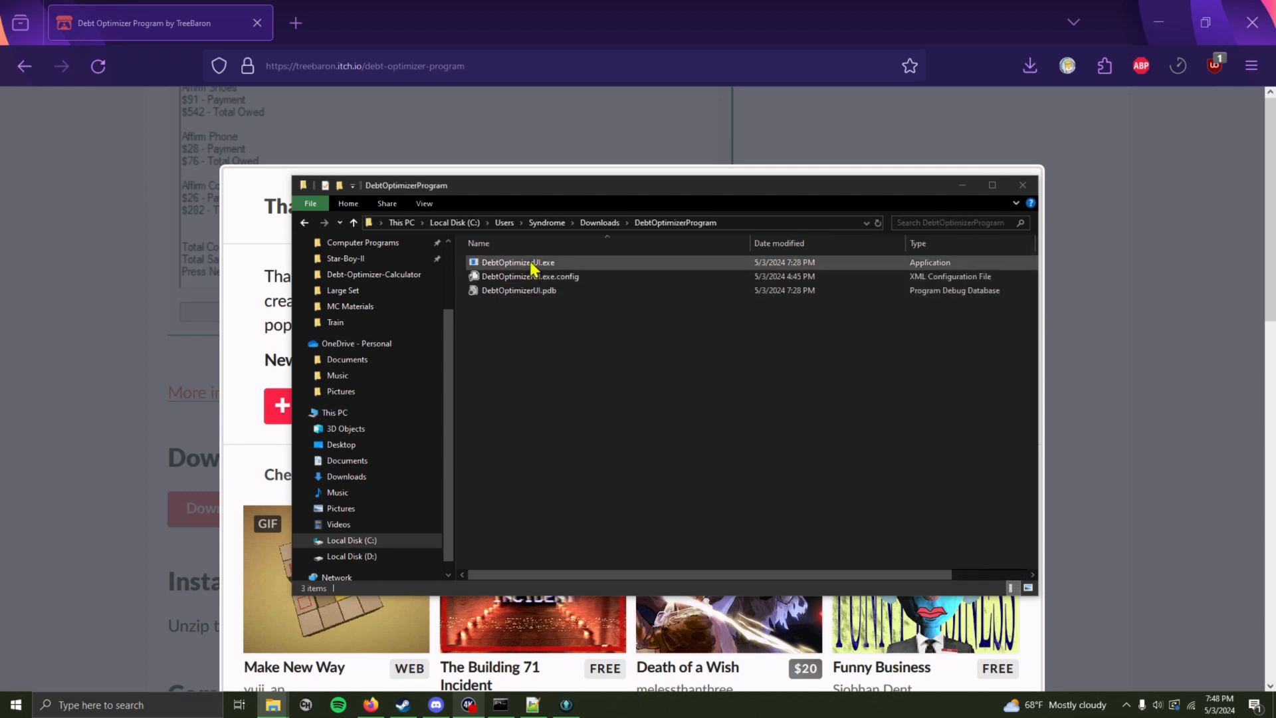
double_click(532, 264)
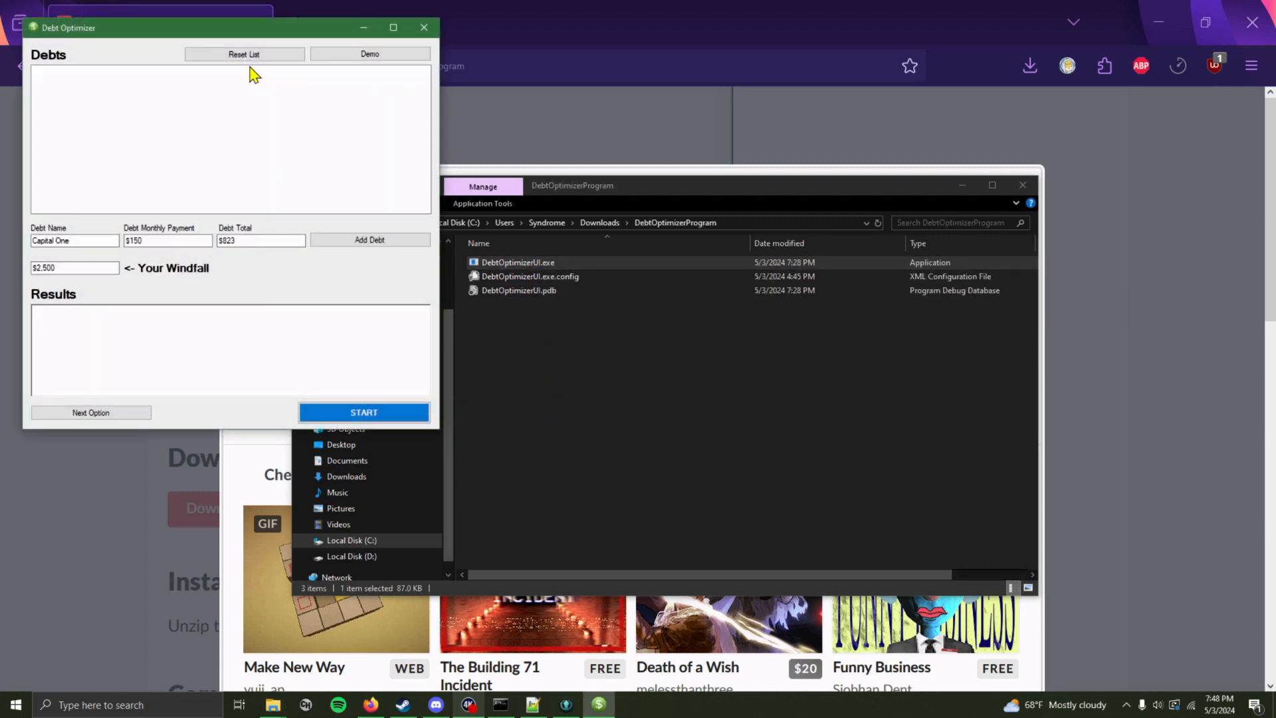
Close the file explorer window and reposition the Debt Optimizer window over the browser
drag(152, 34, 580, 184)
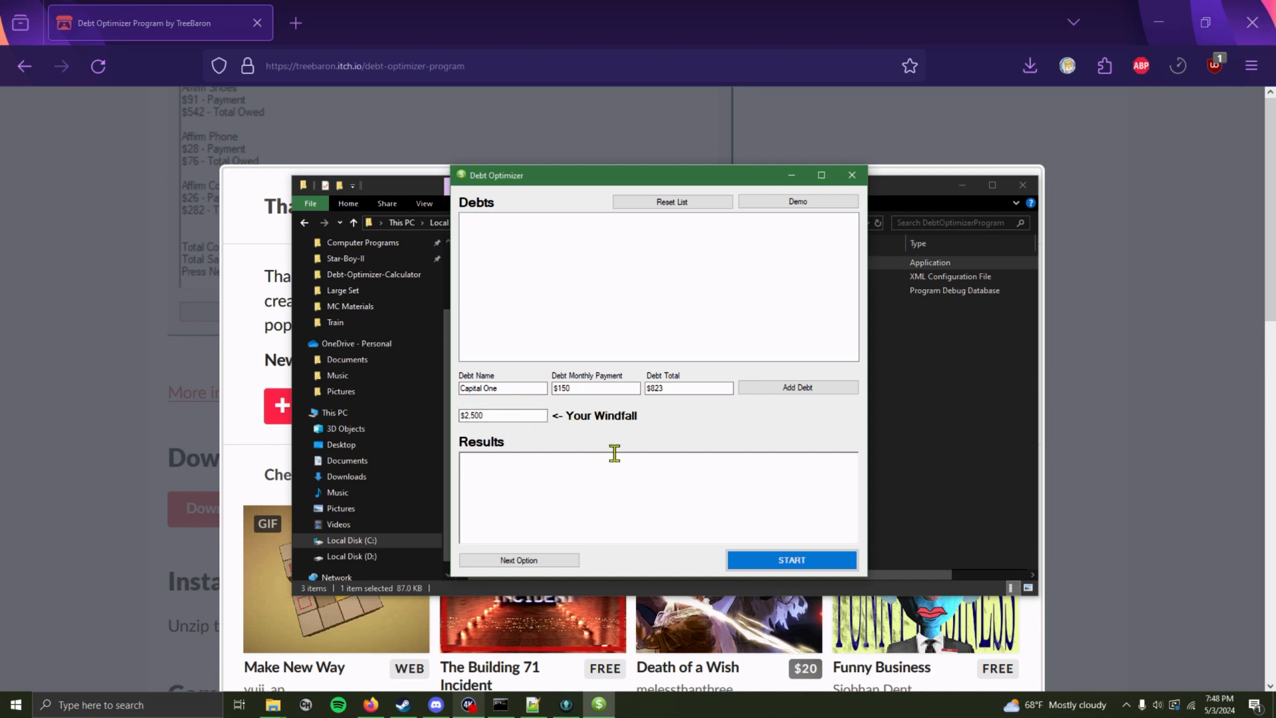
drag(597, 187, 529, 170)
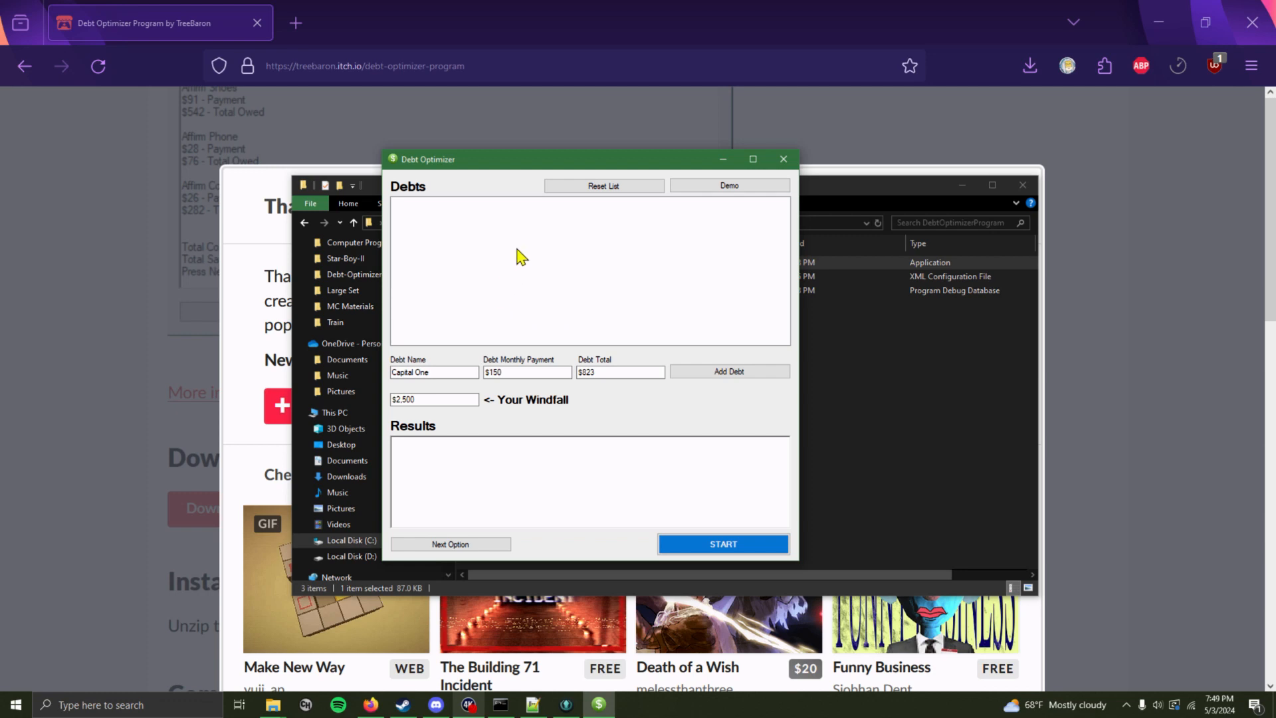
click(1023, 185)
drag(491, 163, 509, 141)
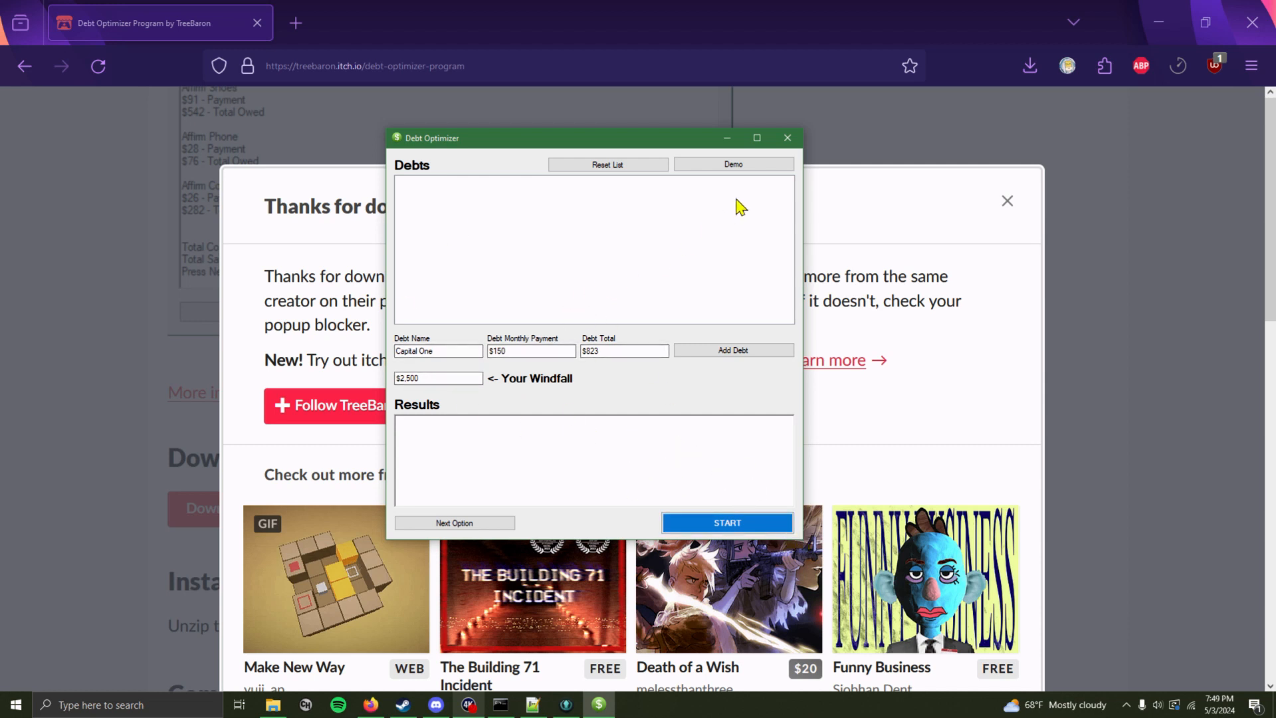
Load the demo debt list and enter Capital One Credit as the new debt's name
click(717, 168)
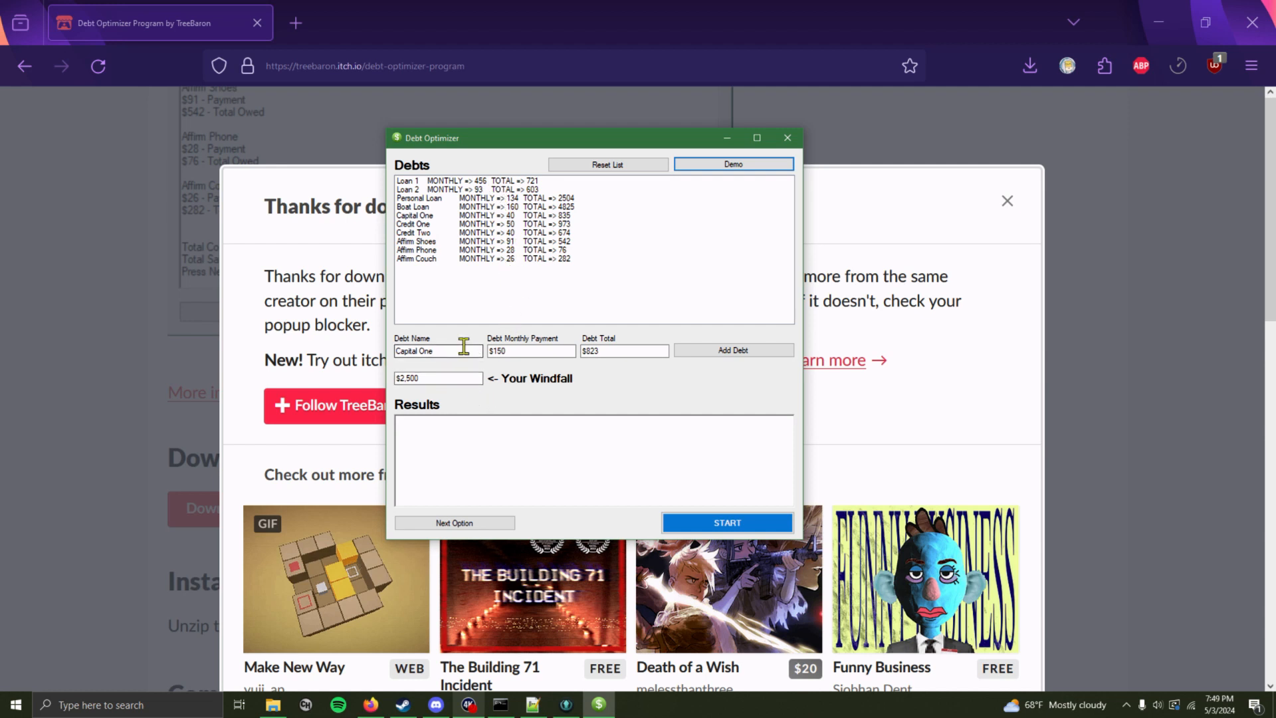
double_click(455, 347)
click(456, 353)
drag(447, 348, 420, 350)
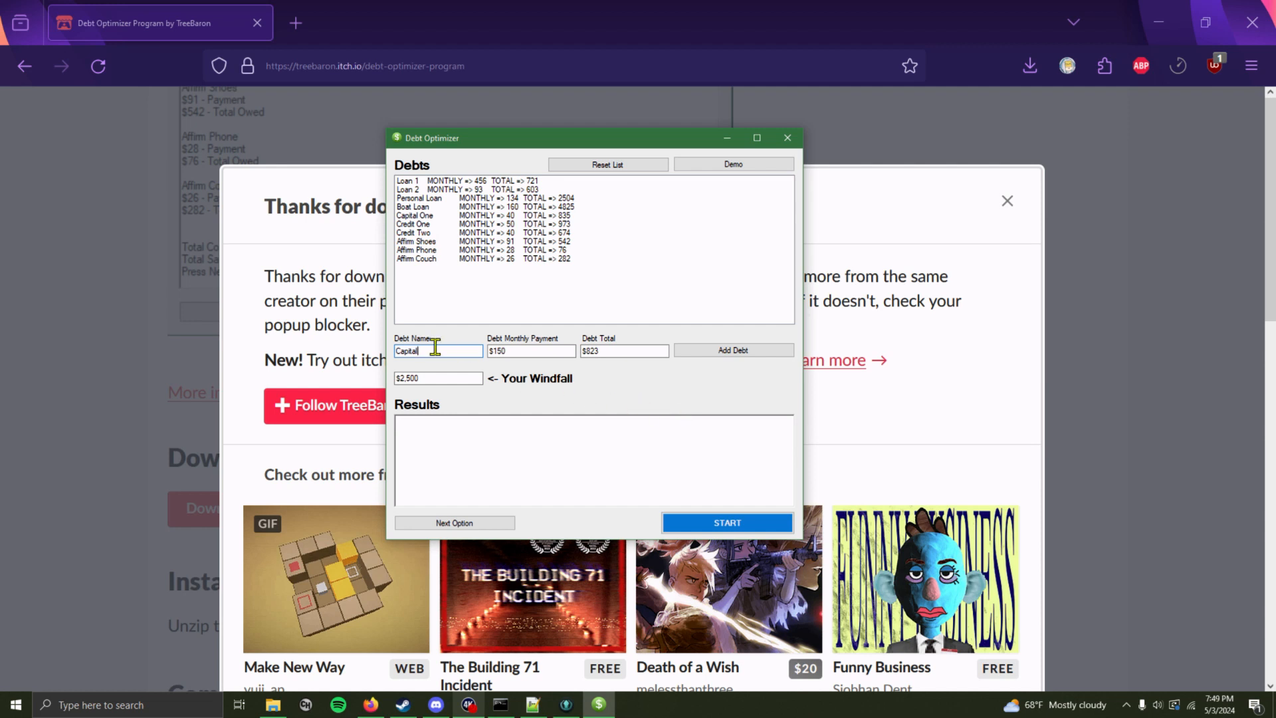
text(One Credit)
Enter a monthly payment of 125 and a debt total of 1000 for the new debt
drag(529, 351, 392, 351)
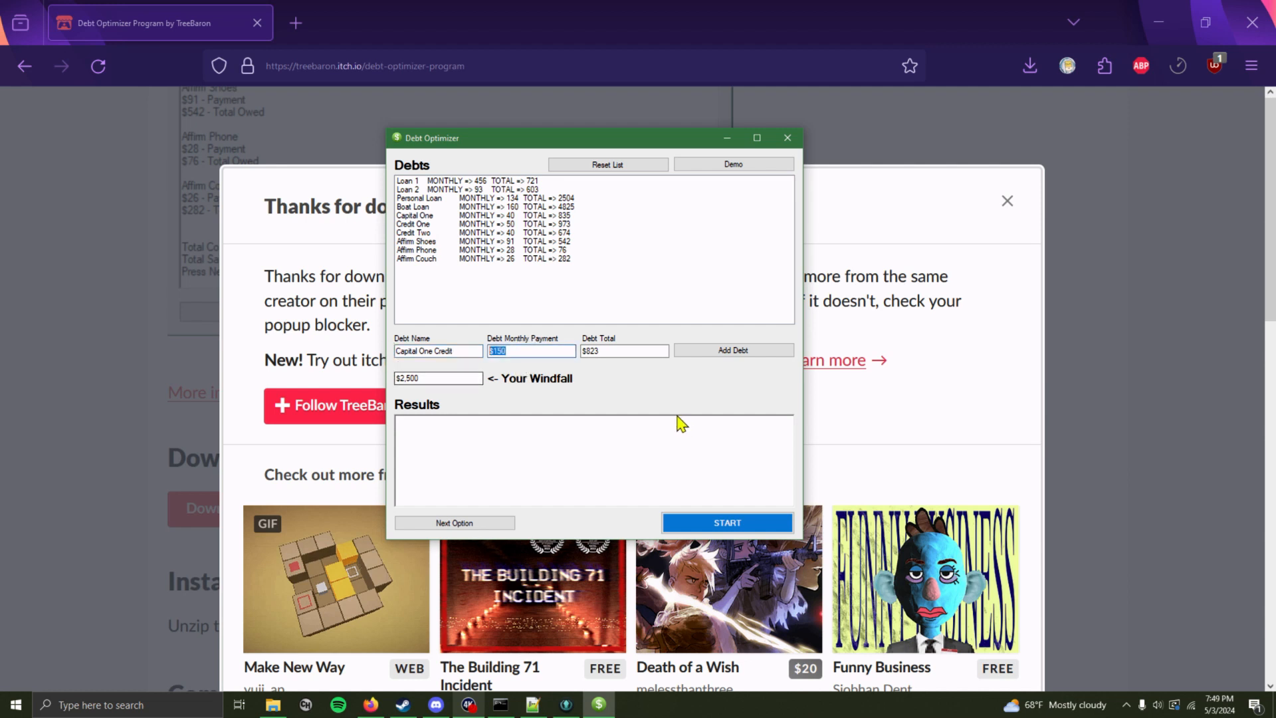
text(125)
drag(635, 351, 585, 351)
text(100)
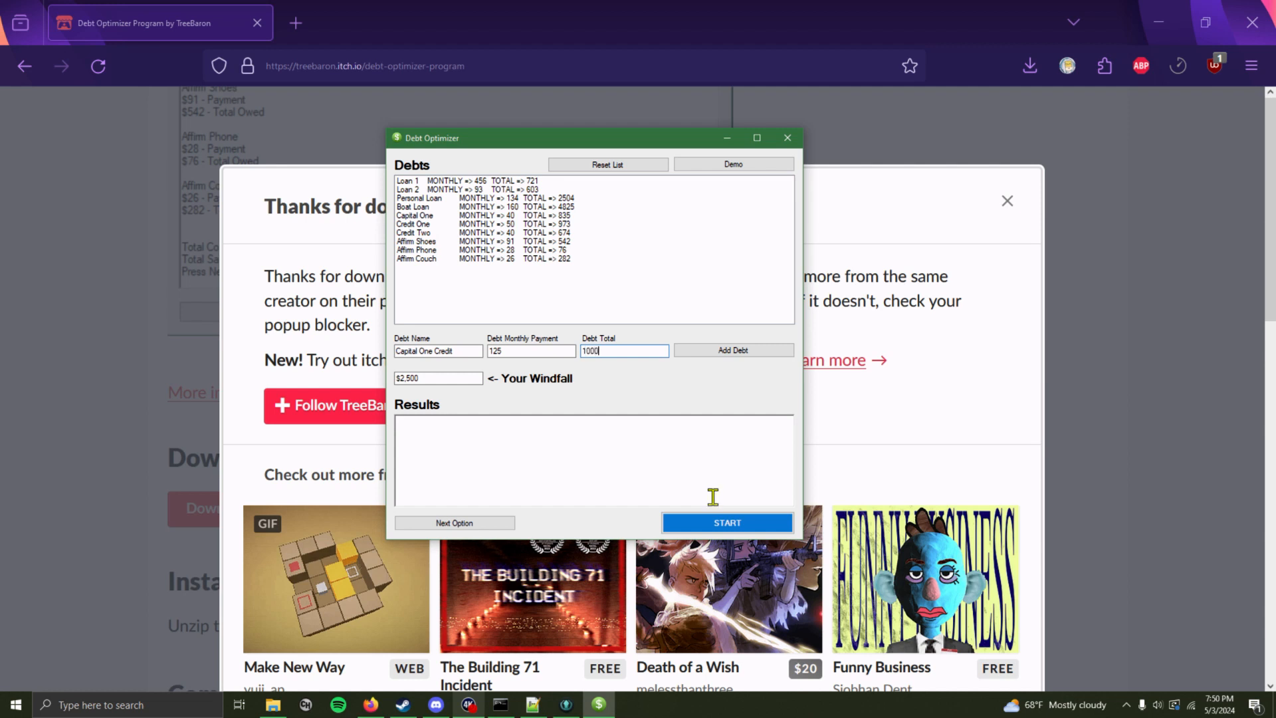
Set the windfall to $5000 and add the Capital One Credit debt to the list
click(444, 381)
key(BackSpace)
click(702, 352)
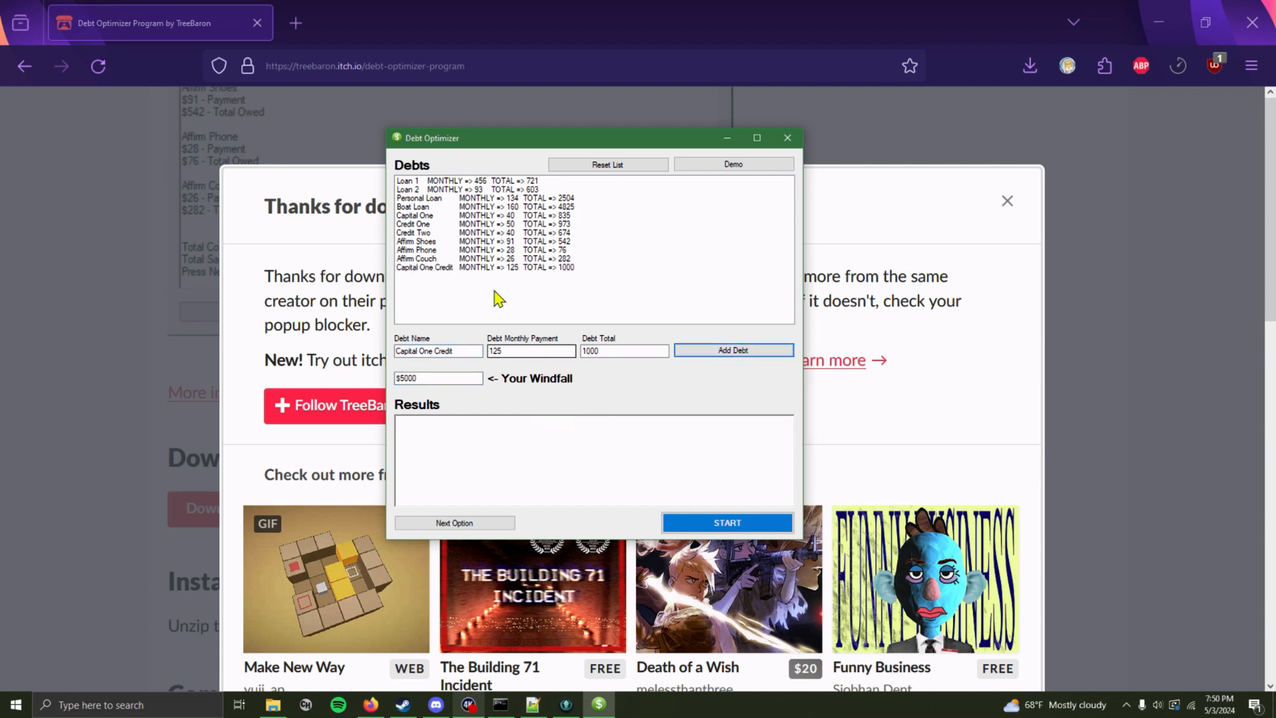
Select the Capital One Credit entry and start the optimizer
click(474, 269)
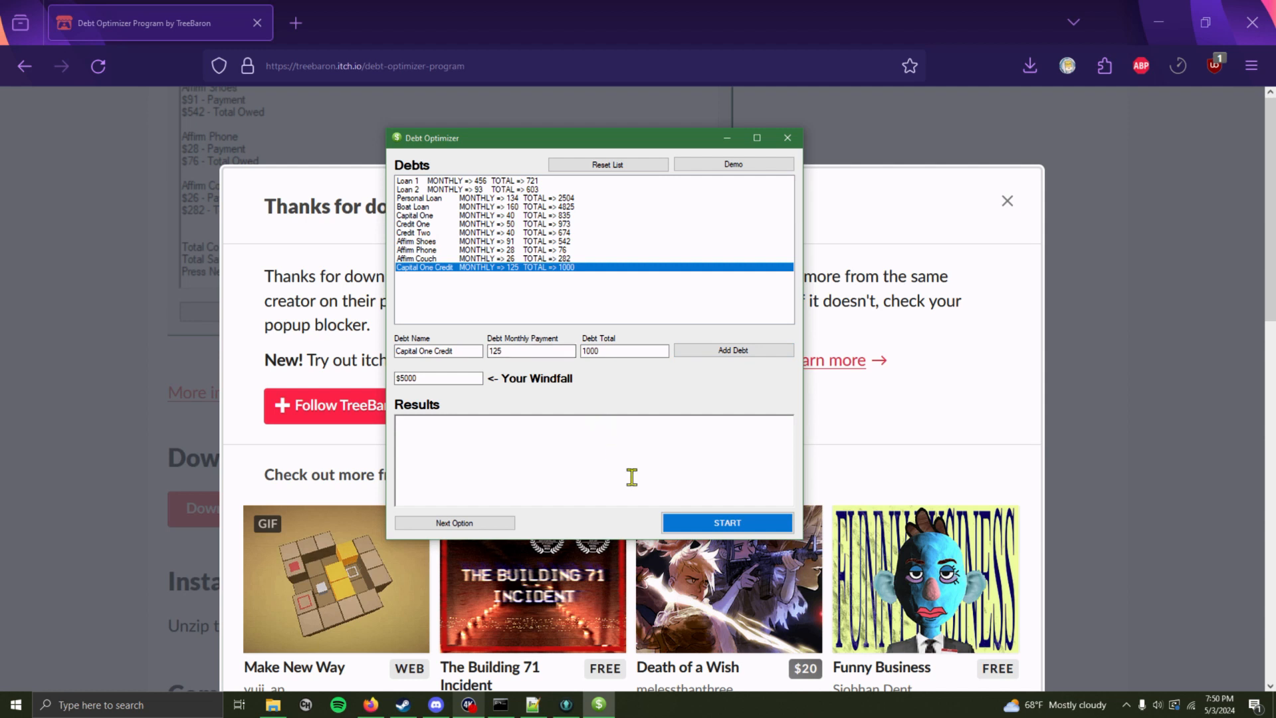
click(736, 529)
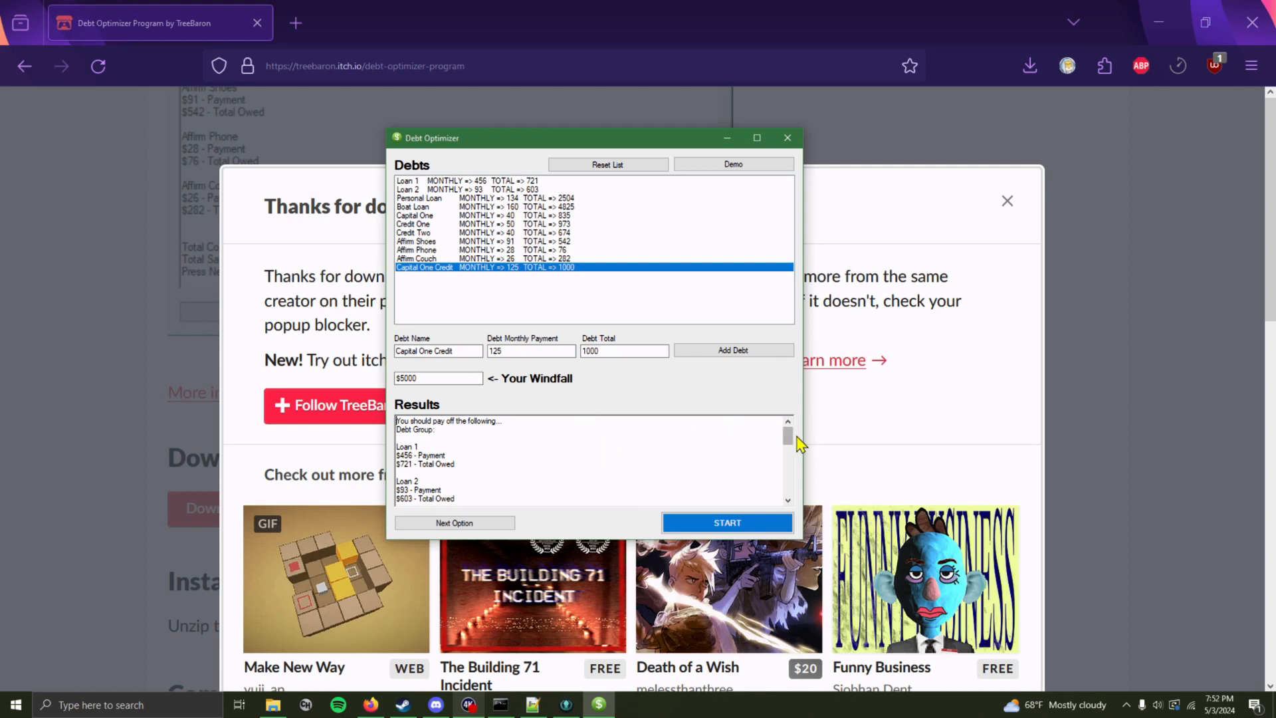
Enlarge the window and review the recommended debt group and its totals in the results
drag(803, 539, 924, 678)
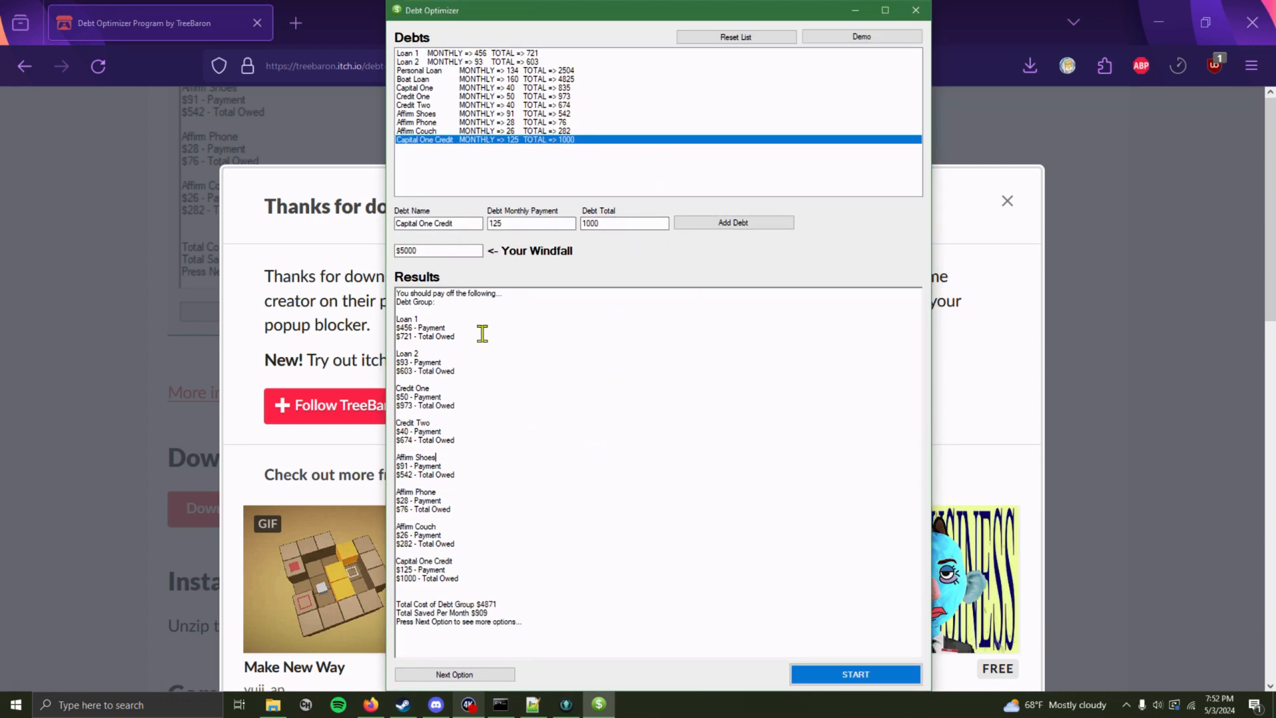
click(458, 336)
drag(438, 319, 480, 347)
click(495, 346)
drag(450, 305, 521, 345)
click(530, 355)
click(485, 613)
drag(491, 613, 397, 612)
click(505, 638)
drag(470, 616, 496, 615)
click(525, 623)
drag(521, 604, 476, 604)
click(541, 623)
click(522, 582)
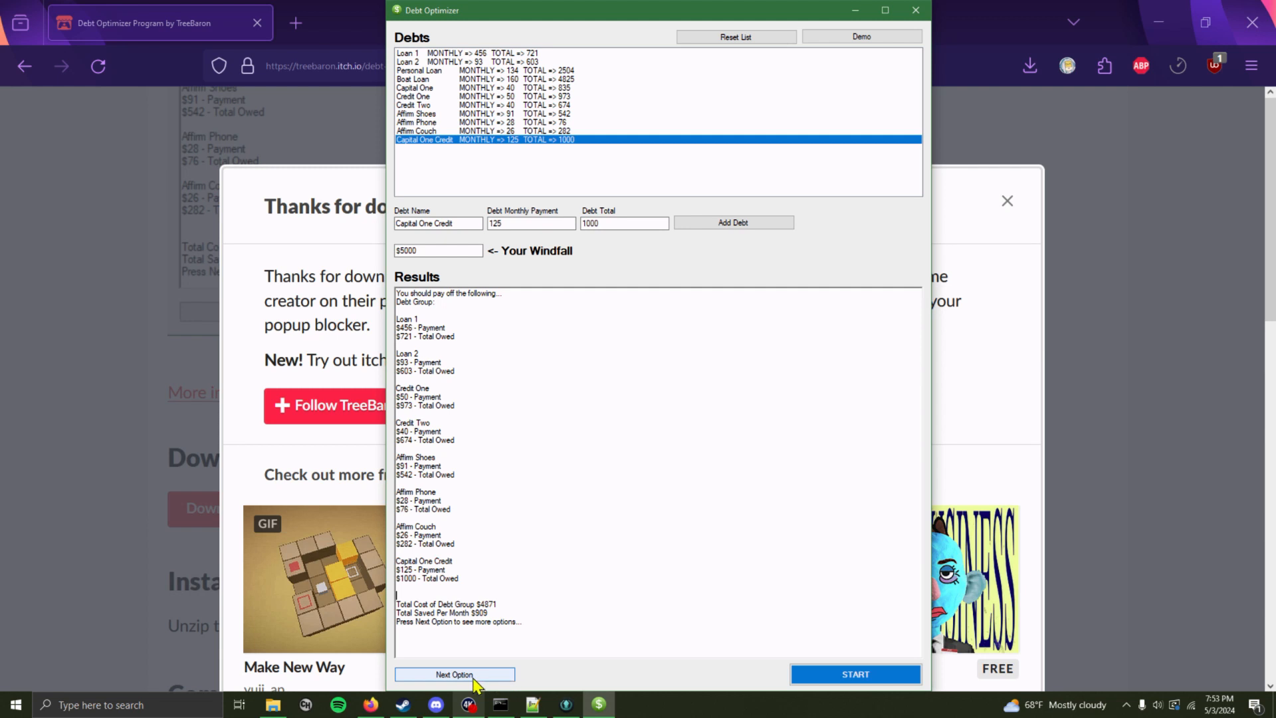
Show the next payoff option and review its debt group and totals
click(475, 676)
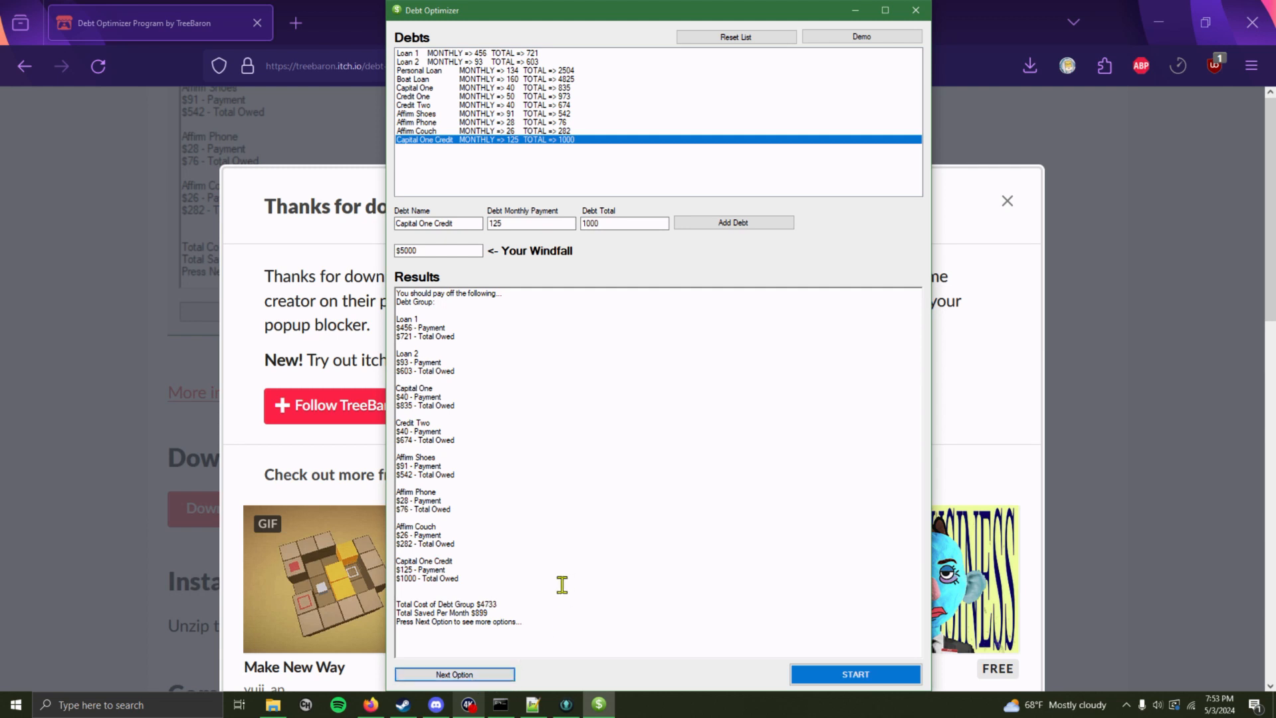
click(505, 581)
drag(511, 610, 454, 610)
click(528, 616)
click(542, 642)
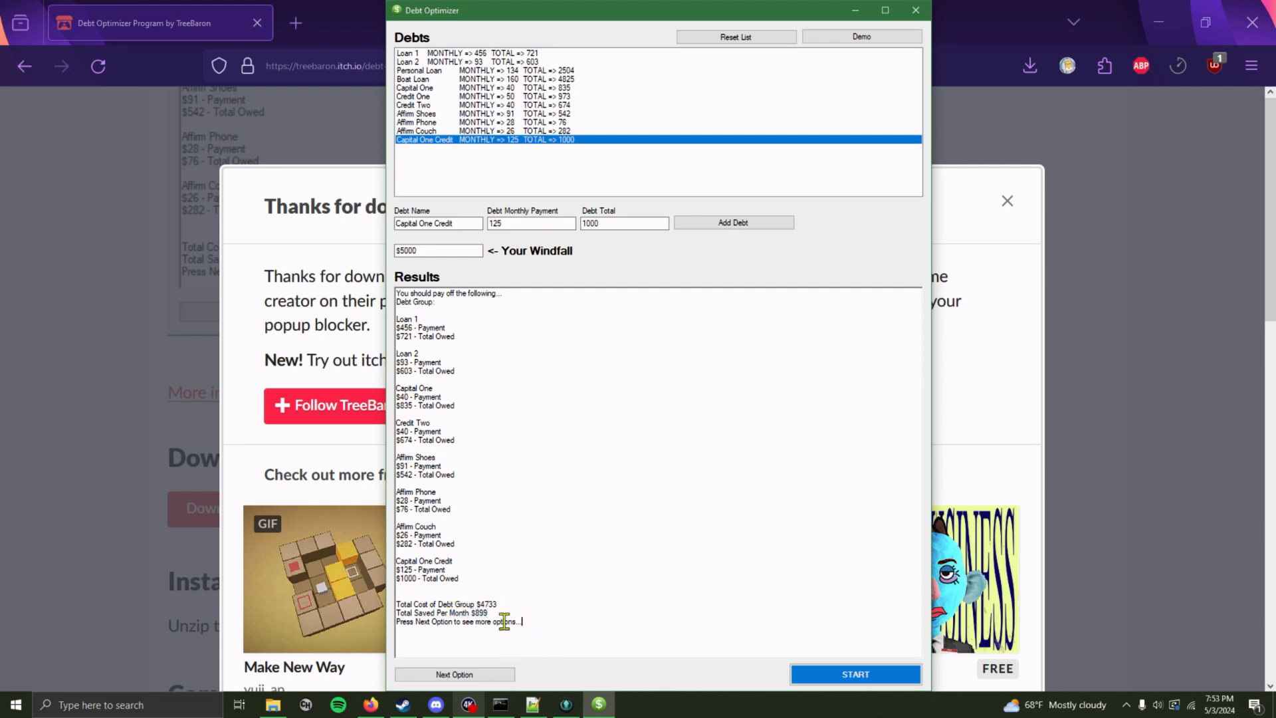
drag(497, 616, 474, 613)
drag(522, 596, 480, 602)
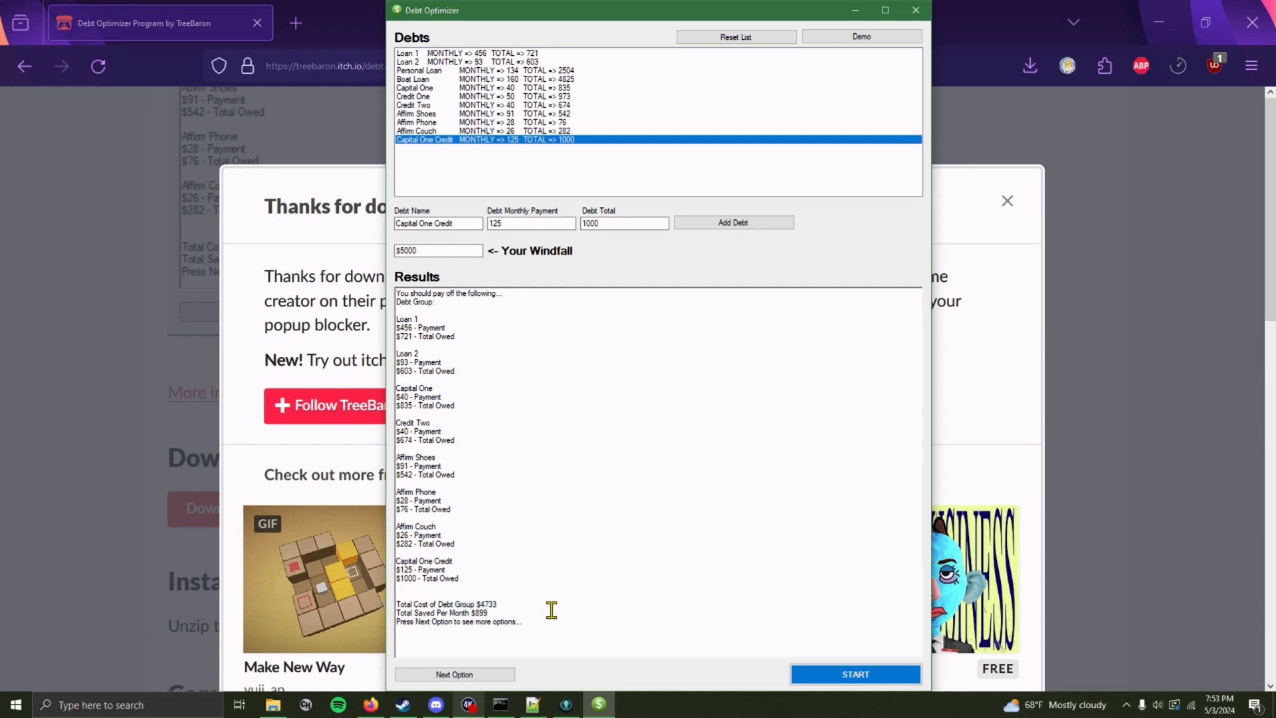
Cycle through the further payoff options one after another
click(497, 675)
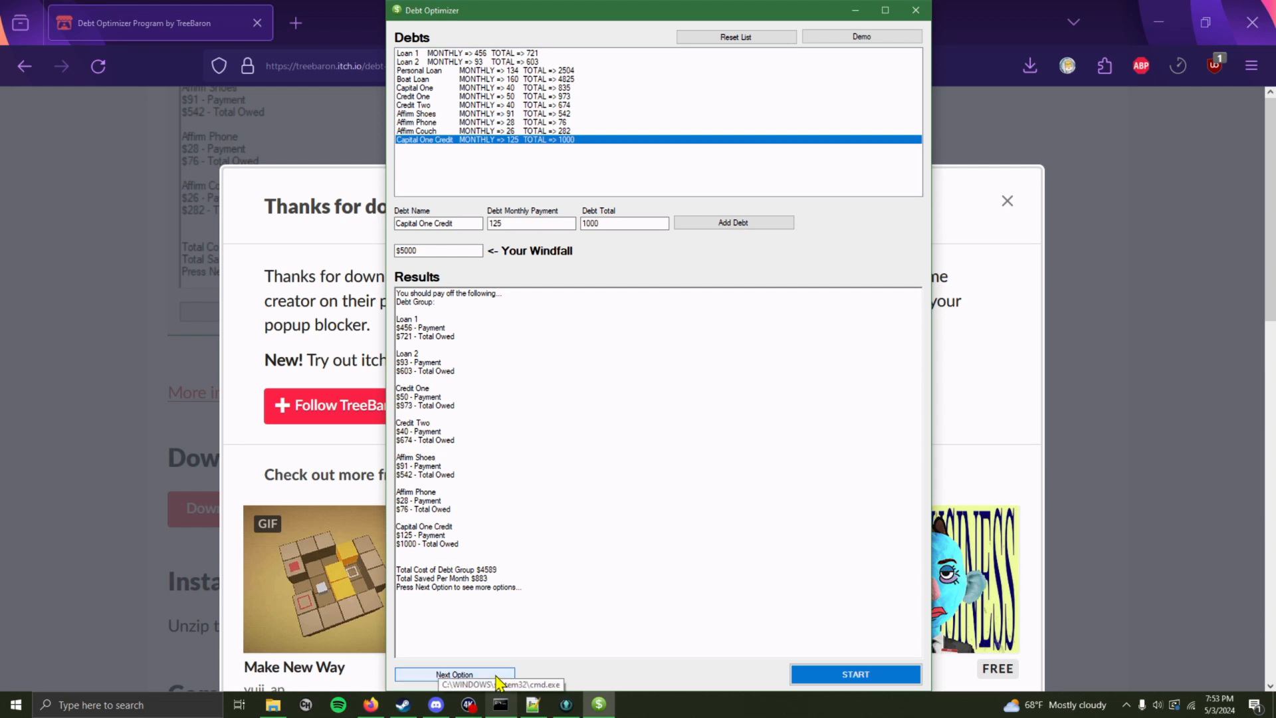
click(497, 674)
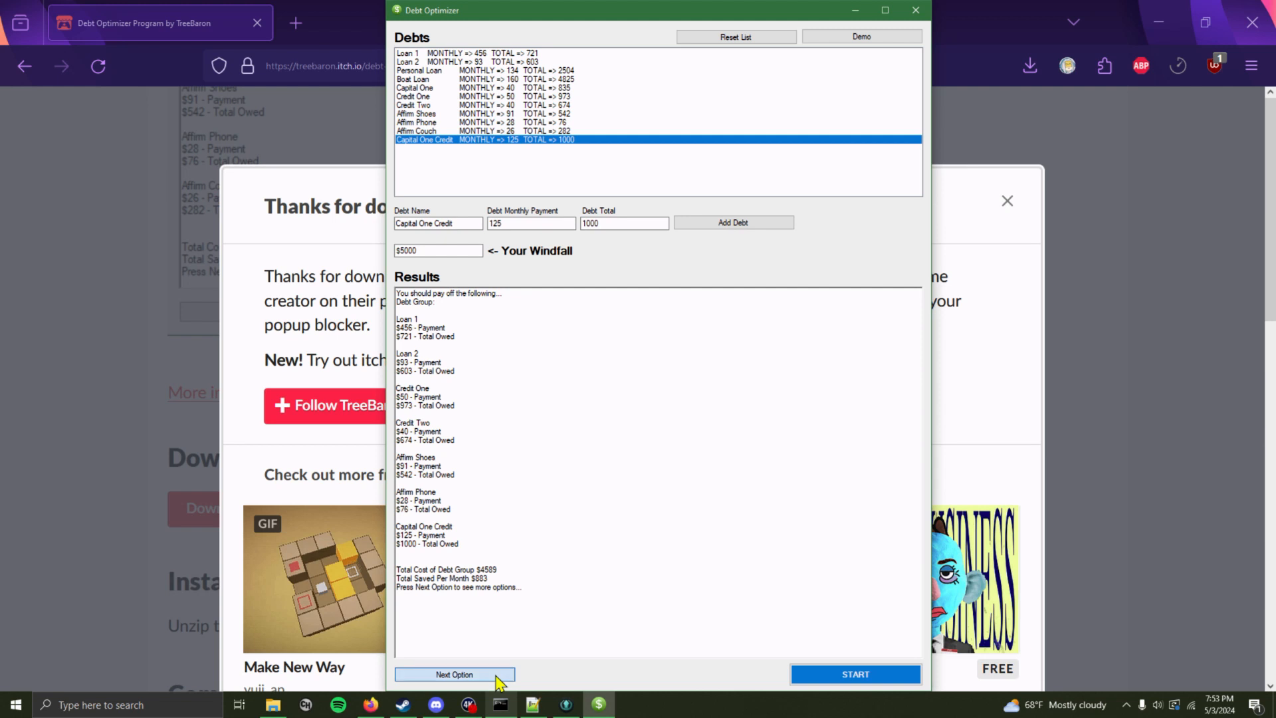
click(497, 674)
click(498, 674)
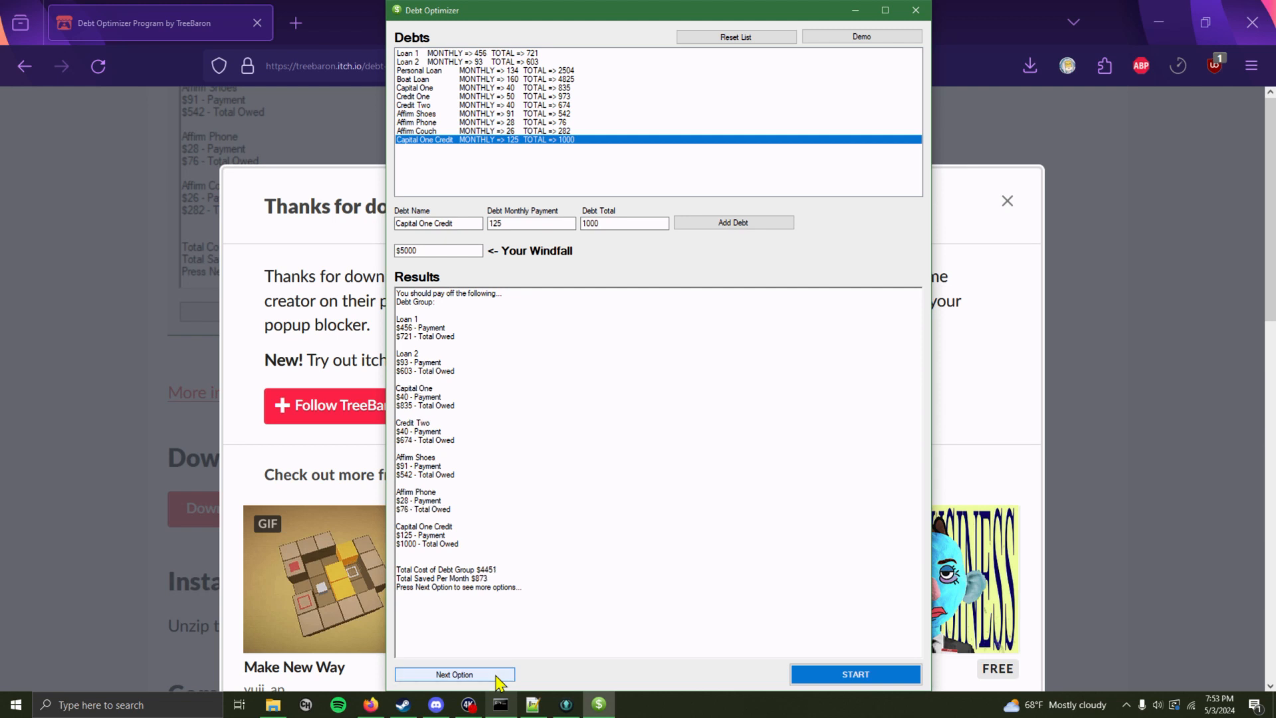
click(498, 675)
click(498, 675)
click(497, 674)
click(497, 674)
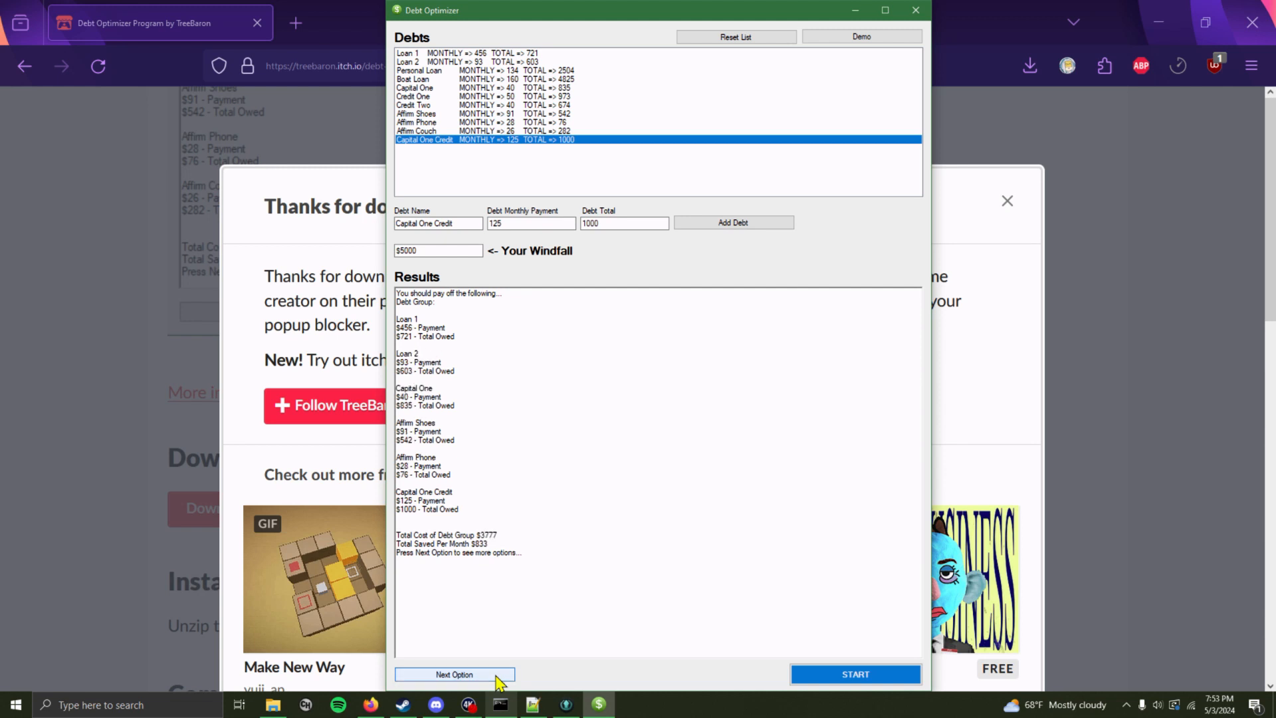
click(497, 675)
click(497, 675)
click(497, 675)
click(497, 675)
click(498, 675)
click(497, 675)
click(497, 675)
click(498, 675)
click(498, 675)
click(498, 674)
click(497, 674)
click(497, 674)
click(497, 674)
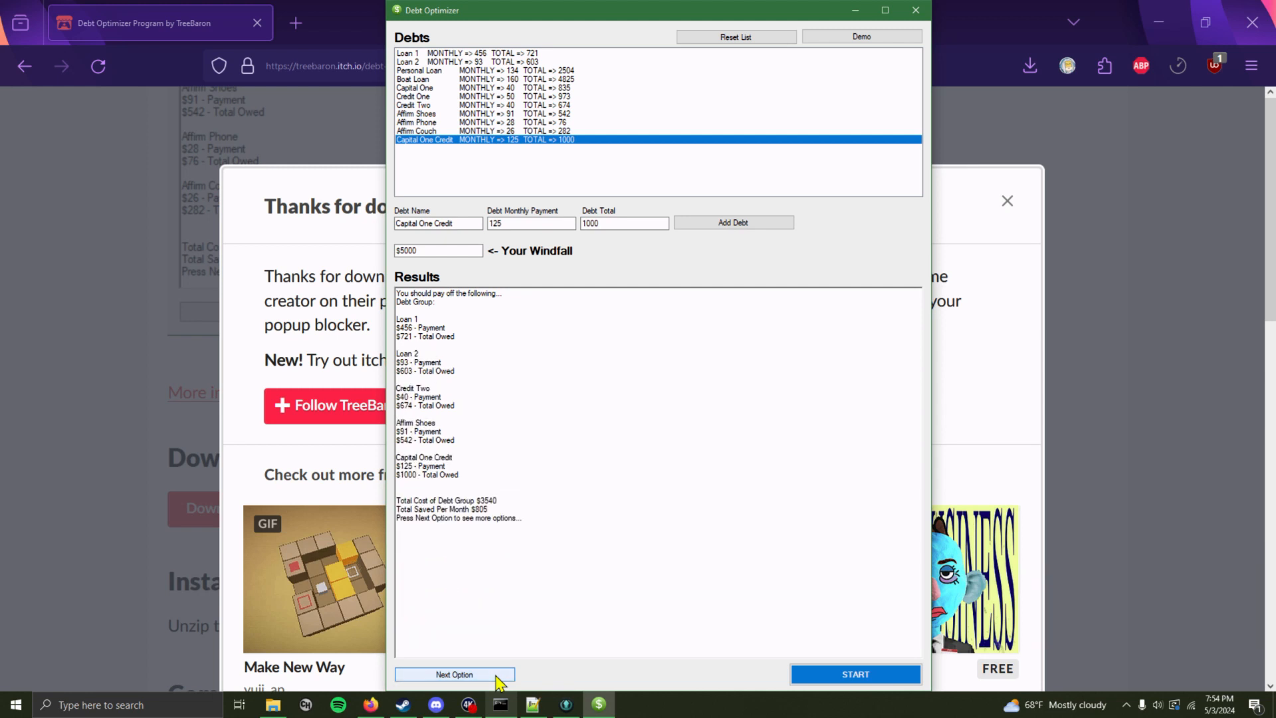
click(497, 675)
click(497, 675)
click(497, 675)
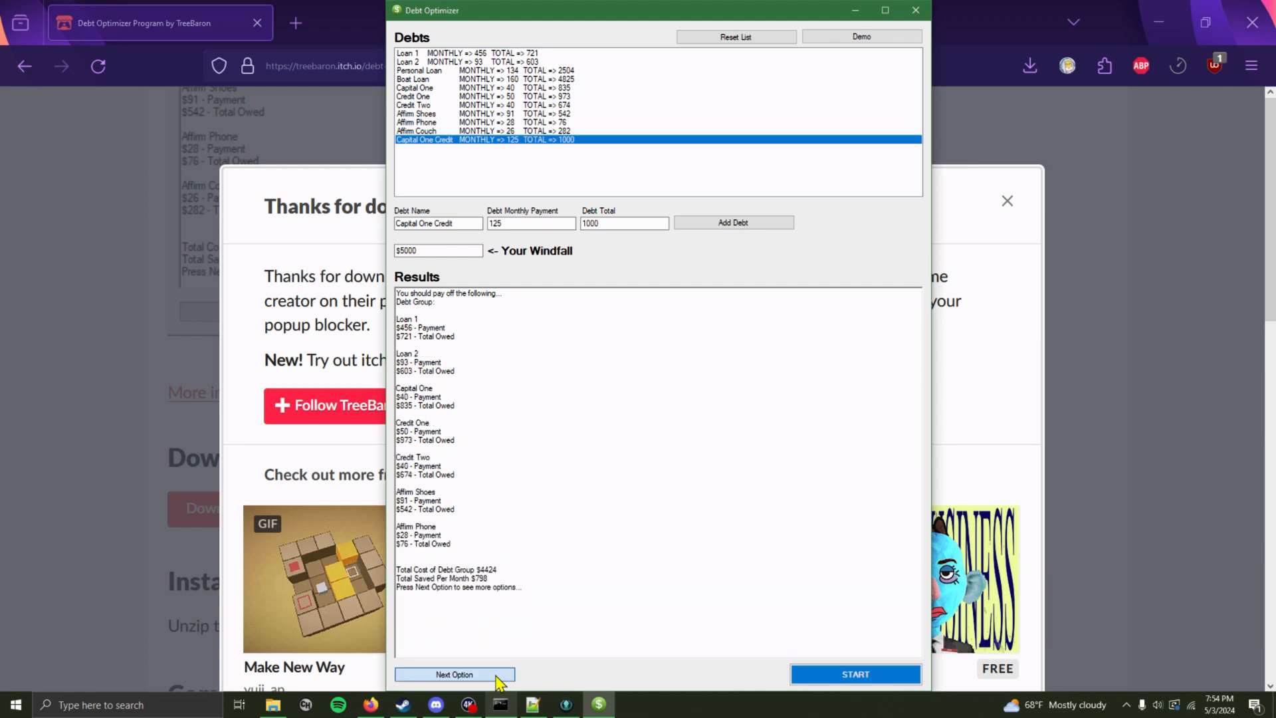
click(498, 675)
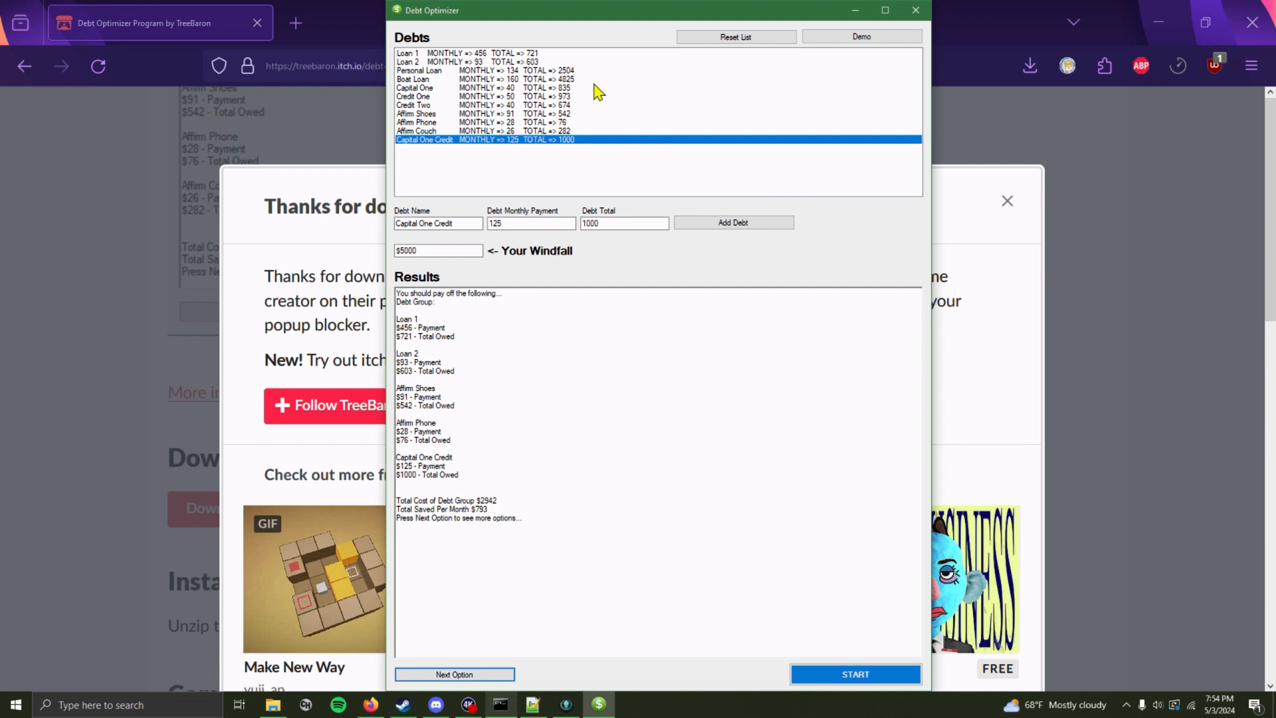
Reposition and shrink the optimizer window and scroll through the results
drag(648, 22, 532, 106)
drag(736, 502, 794, 617)
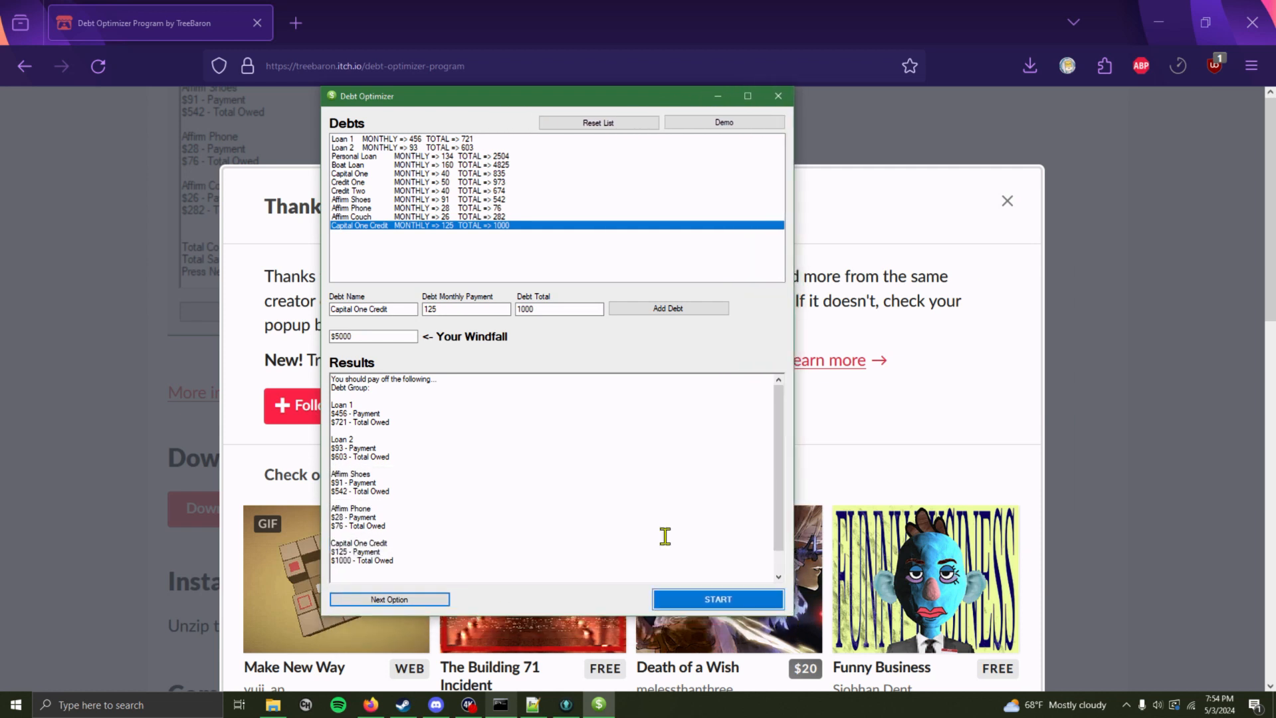
scroll(599, 518, down, 2)
scroll(601, 521, up, 2)
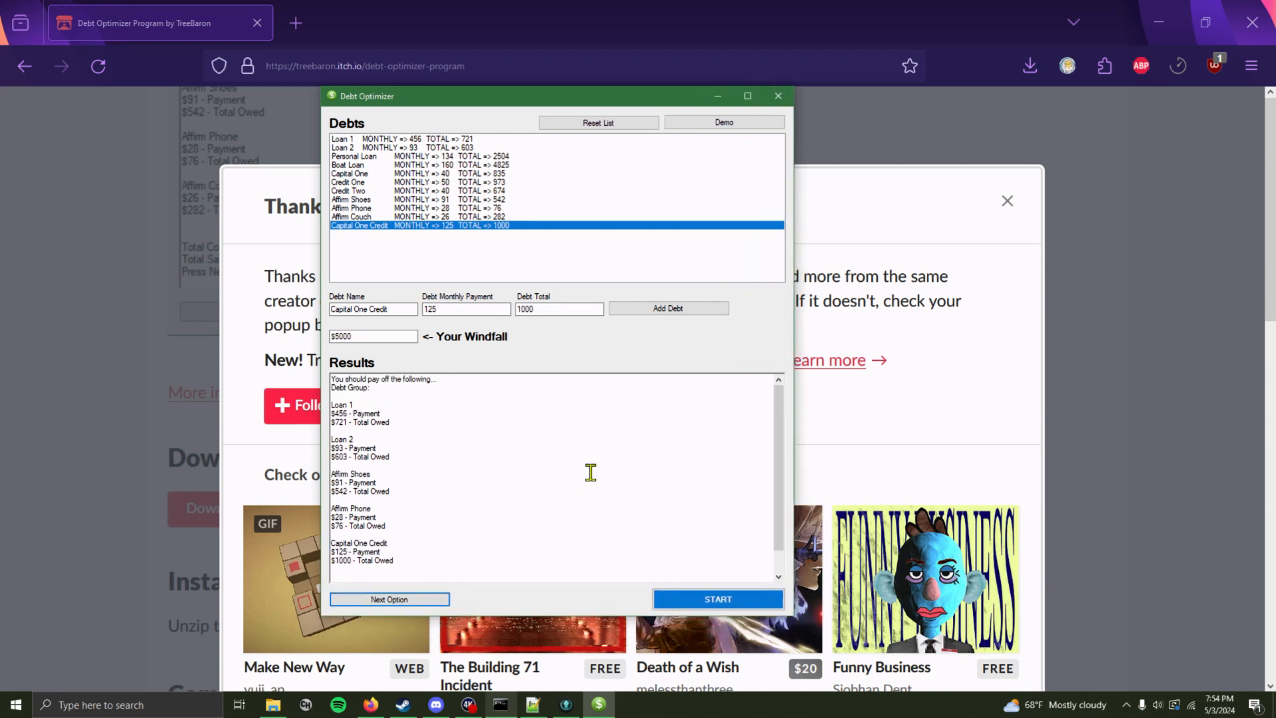